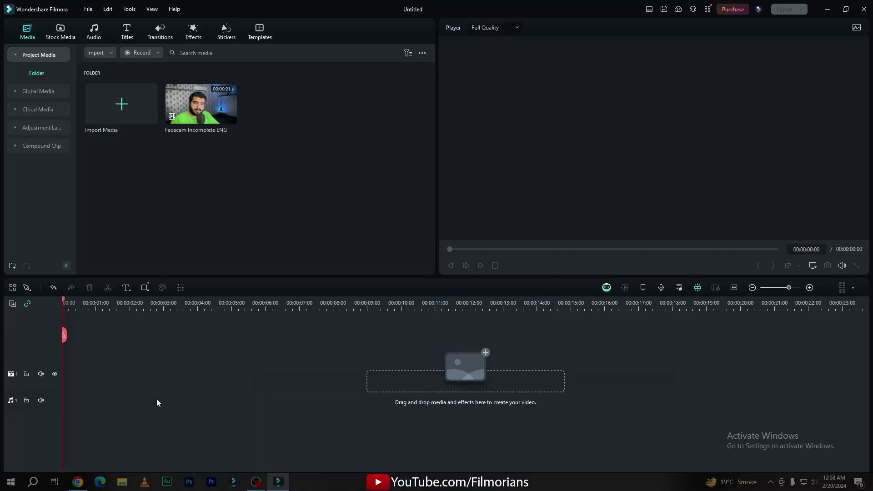
Add a Quick Text title reading 'Hello Guys, In this video we're going to explore filmora new AI Features'.
{"action": "left_click", "coordinate": [130, 288]}
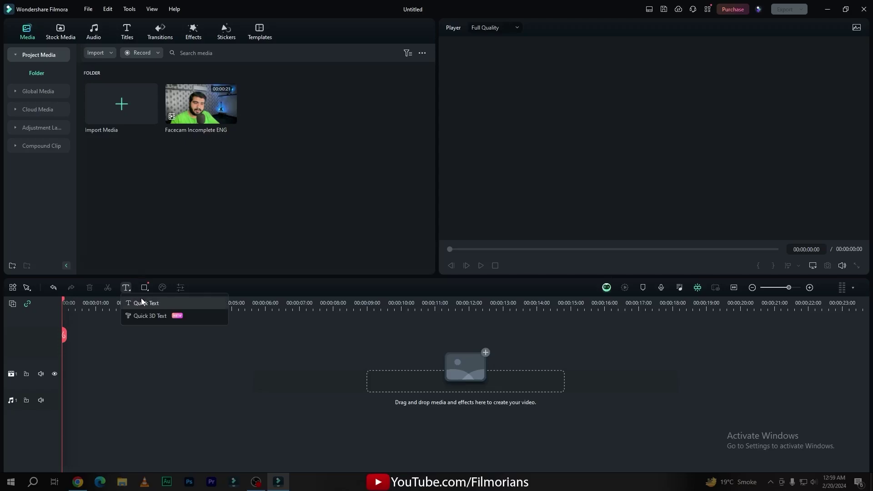
{"action": "left_click", "coordinate": [145, 304]}
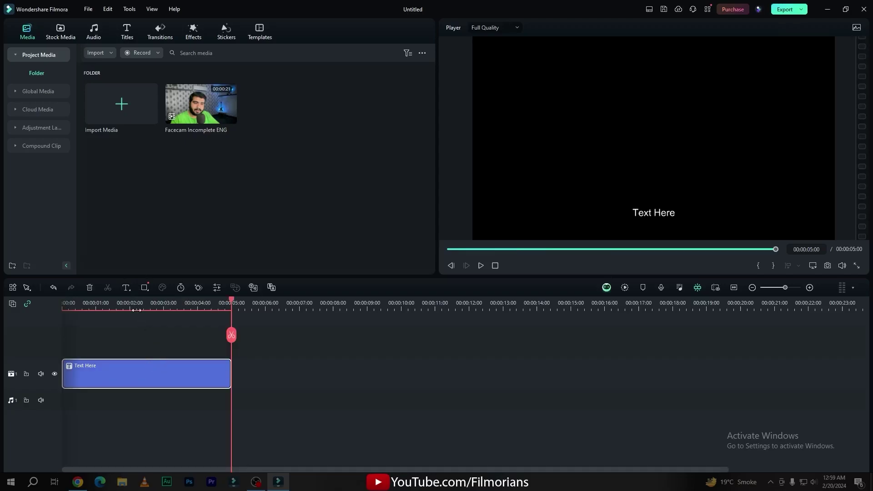
{"action": "left_click", "coordinate": [140, 368]}
{"action": "left_click", "coordinate": [85, 101]}
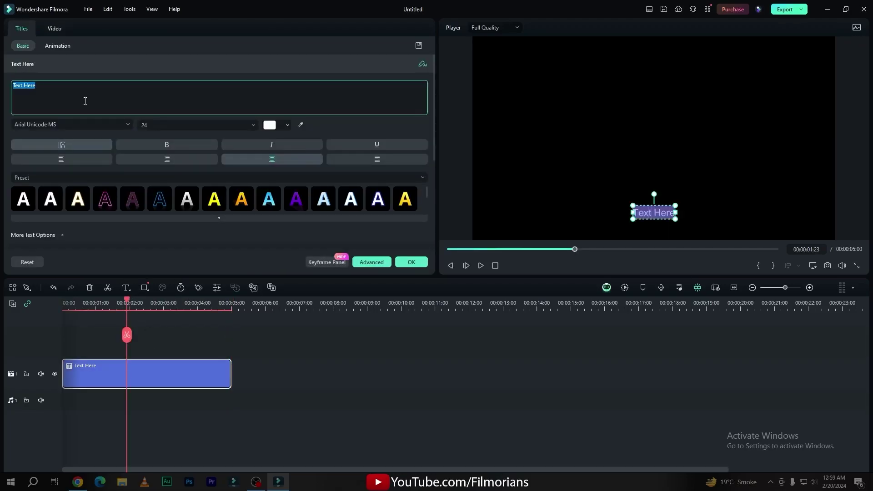
{"action": "type", "text": "Hello Guys, In this video we're going to explore filmora new AI Features"}
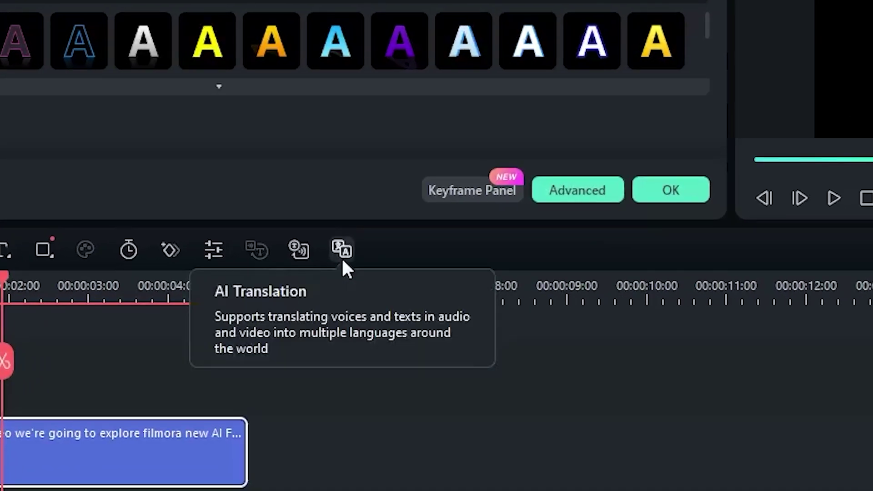
AI-translate the title, text only, from English (US) to German (Germany).
{"action": "left_click", "coordinate": [342, 261]}
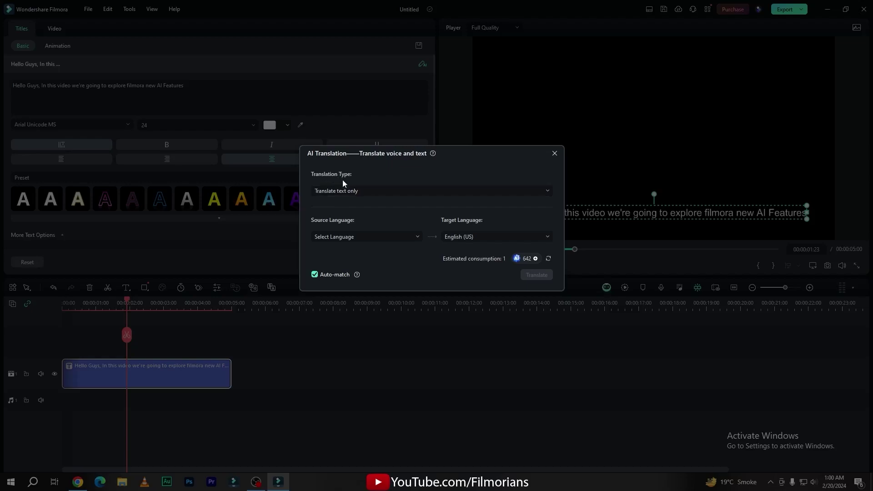
{"action": "left_click", "coordinate": [348, 191]}
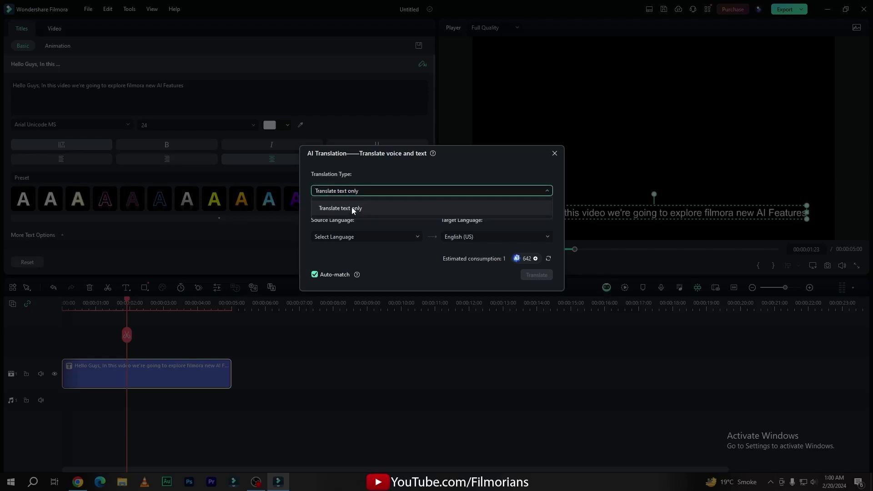
{"action": "left_click", "coordinate": [354, 208]}
{"action": "left_click", "coordinate": [366, 237]}
{"action": "left_click", "coordinate": [365, 250]}
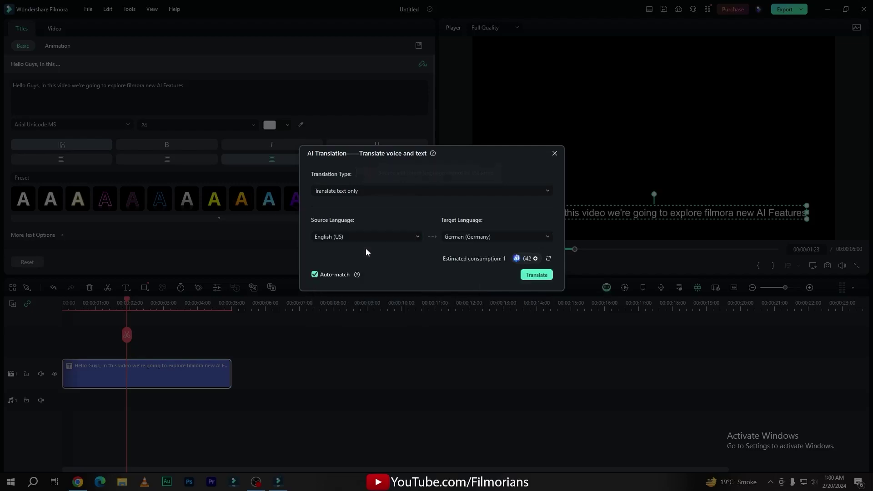
{"action": "left_click", "coordinate": [481, 237]}
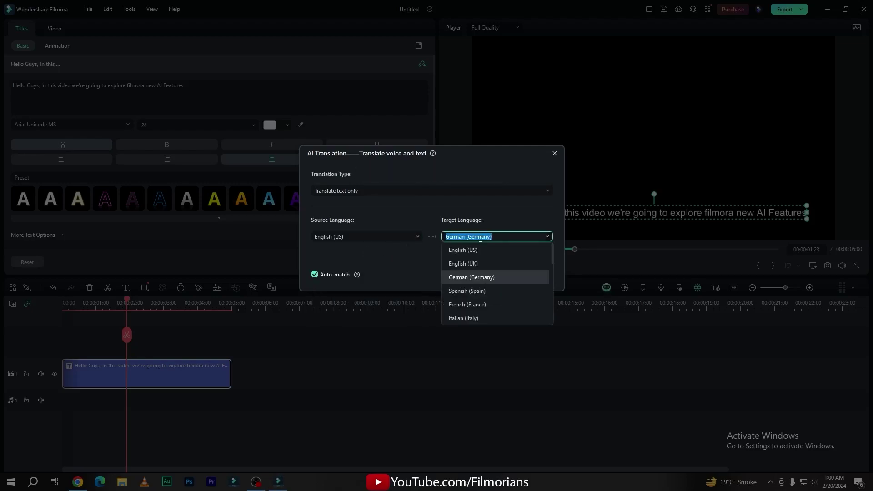
{"action": "left_click", "coordinate": [478, 278]}
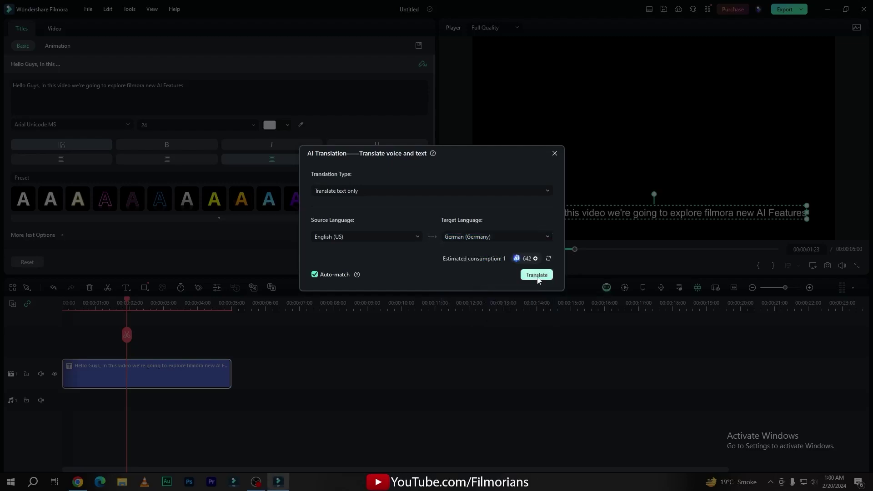
{"action": "left_click", "coordinate": [537, 275]}
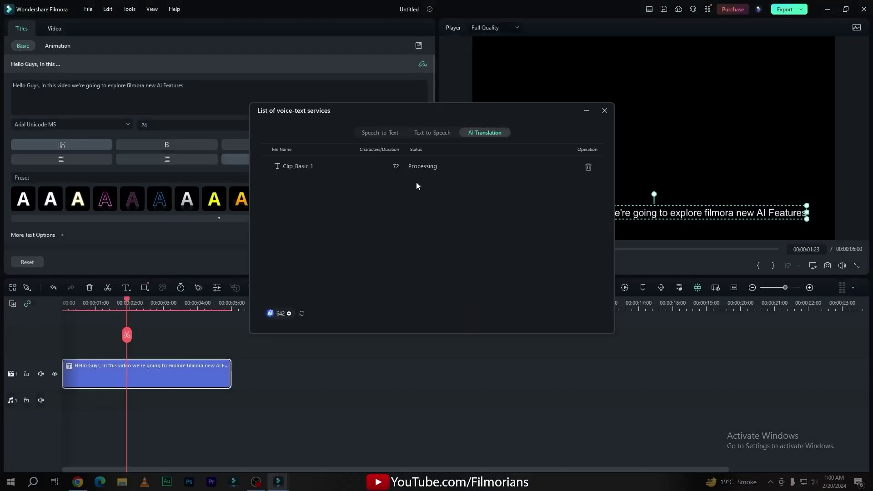
Close the translation progress list and select the German Translate_Basic 1 clip on track 2.
{"action": "left_click", "coordinate": [605, 111]}
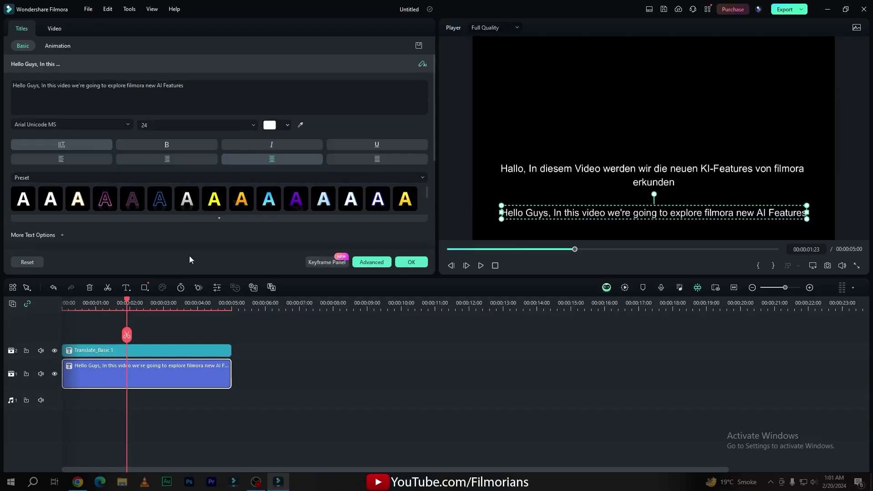
{"action": "left_click", "coordinate": [101, 351]}
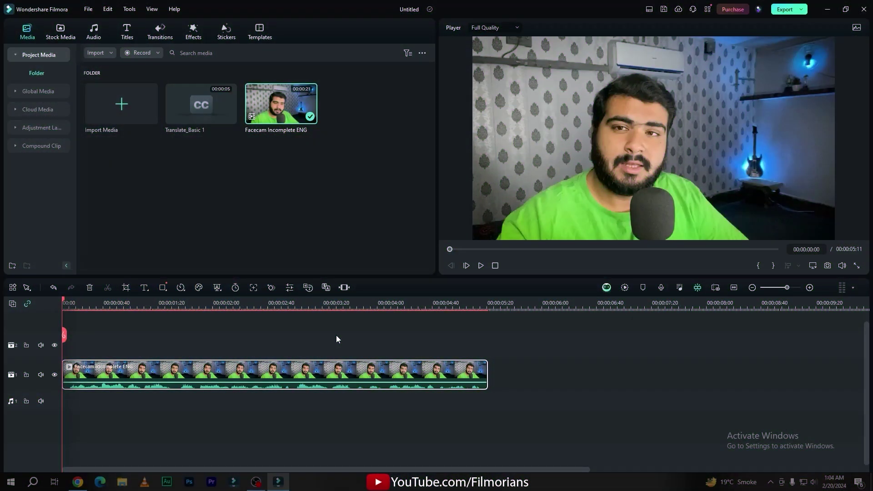
AI-translate the facecam clip's voice and text from English (US) to Spanish (Spain).
{"action": "left_click", "coordinate": [327, 287]}
{"action": "left_click", "coordinate": [346, 191]}
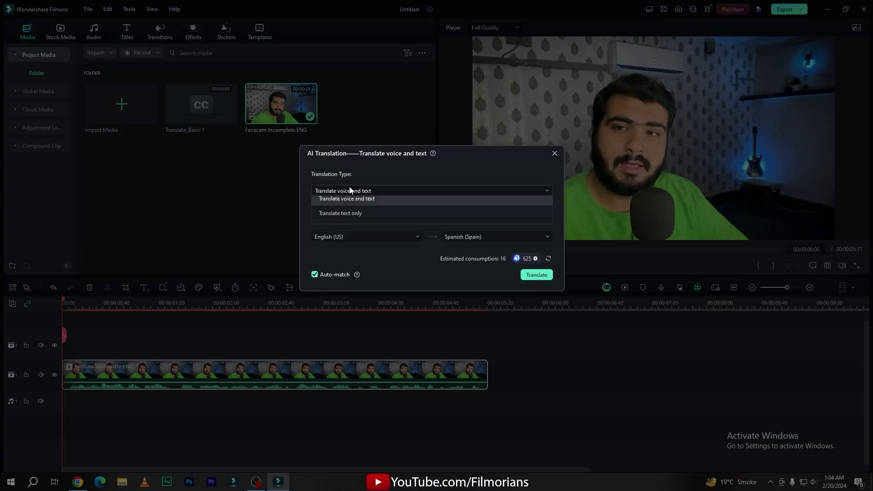
{"action": "left_click", "coordinate": [348, 210]}
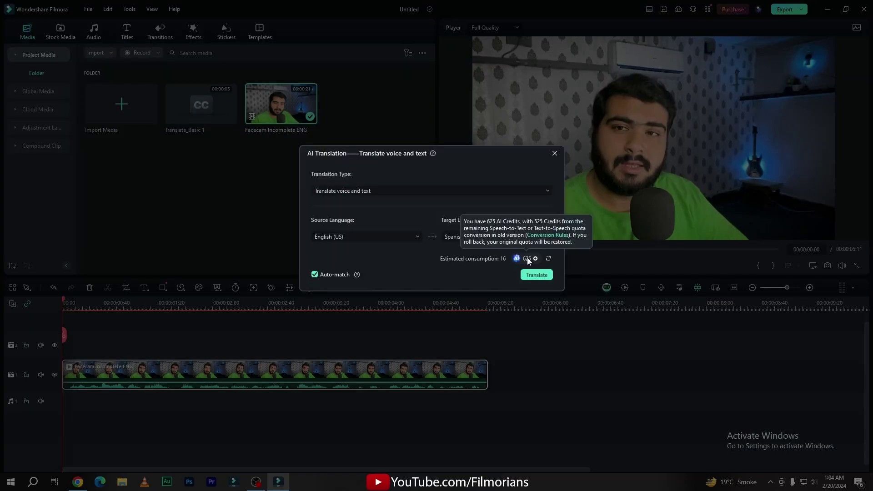
{"action": "left_click", "coordinate": [537, 276]}
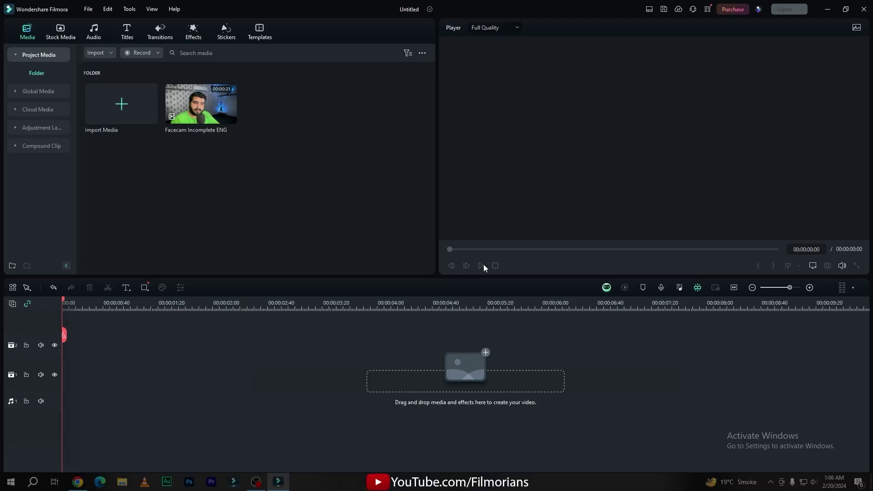
Place Facecam Incomplete ENG on the timeline and show the Audio library's AI Music page.
{"action": "left_click_drag", "start_coordinate": [201, 104], "coordinate": [62, 408]}
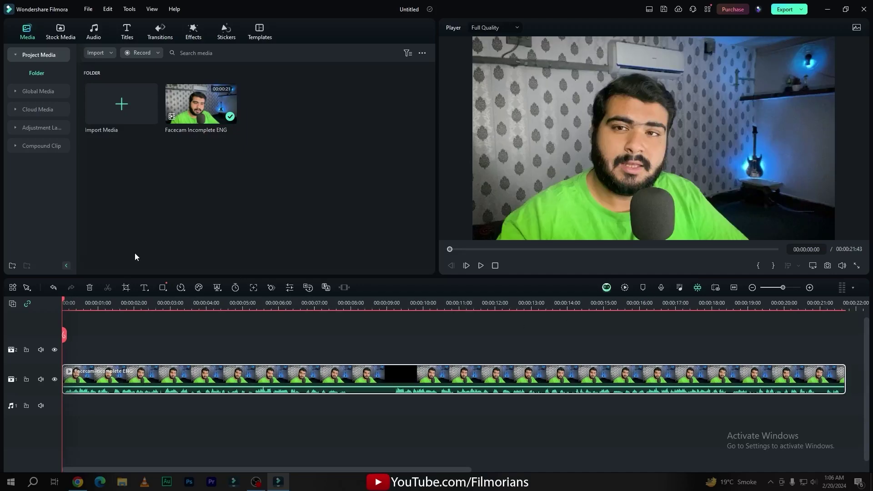
{"action": "left_click", "coordinate": [100, 31]}
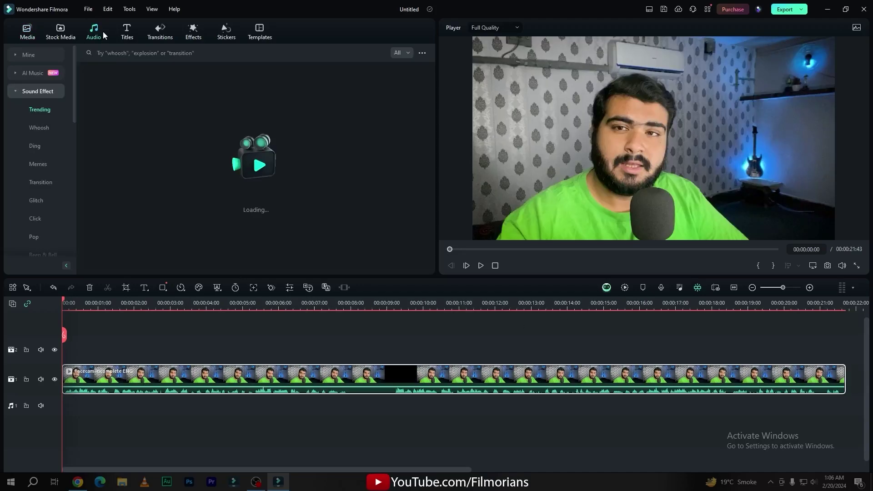
{"action": "left_click", "coordinate": [29, 72]}
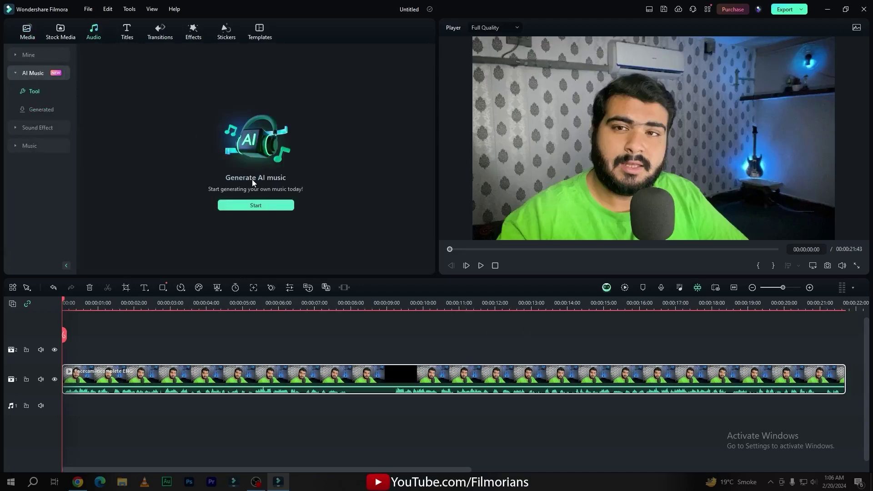
Generate three 01:30 Happy-mood AI music tracks at Normal tempo.
{"action": "left_click", "coordinate": [268, 207]}
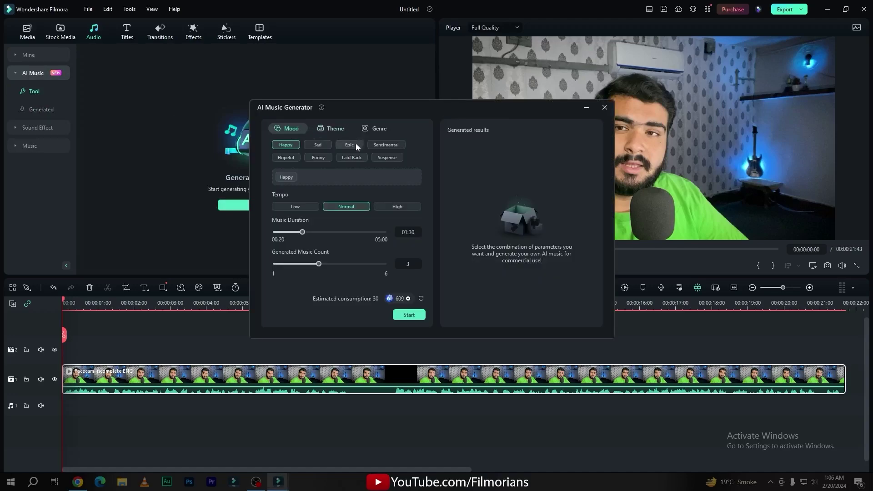
{"action": "left_click", "coordinate": [318, 131]}
{"action": "left_click", "coordinate": [372, 127]}
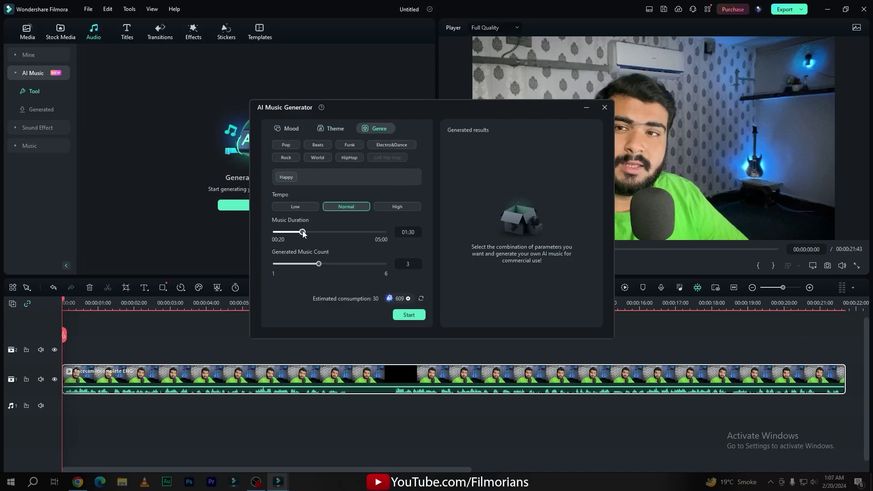
{"action": "mouse_move", "coordinate": [303, 234]}
{"action": "left_mouse_down"}
{"action": "mouse_move", "coordinate": [356, 234]}
{"action": "mouse_move", "coordinate": [296, 237]}
{"action": "left_mouse_up"}
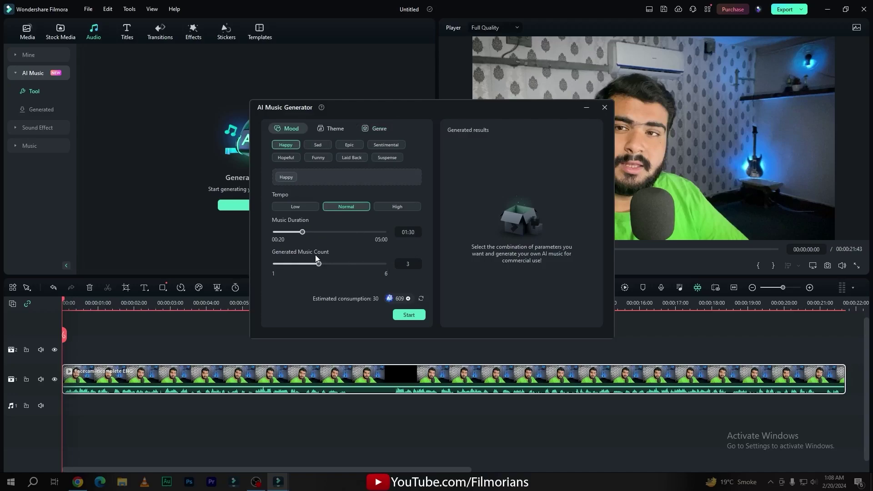
{"action": "left_click", "coordinate": [408, 315]}
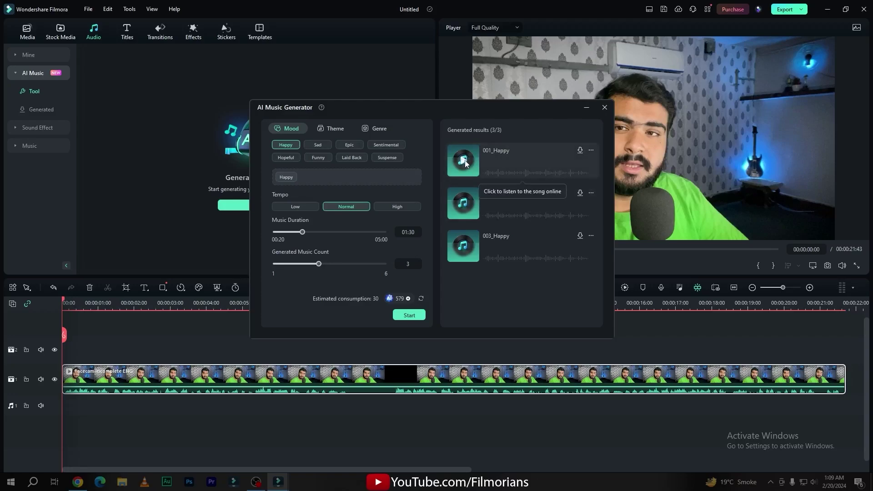
Preview 001_Happy, 002_Happy and 003_Happy, skipping ahead in each, then download 003_Happy.
{"action": "left_click", "coordinate": [464, 161]}
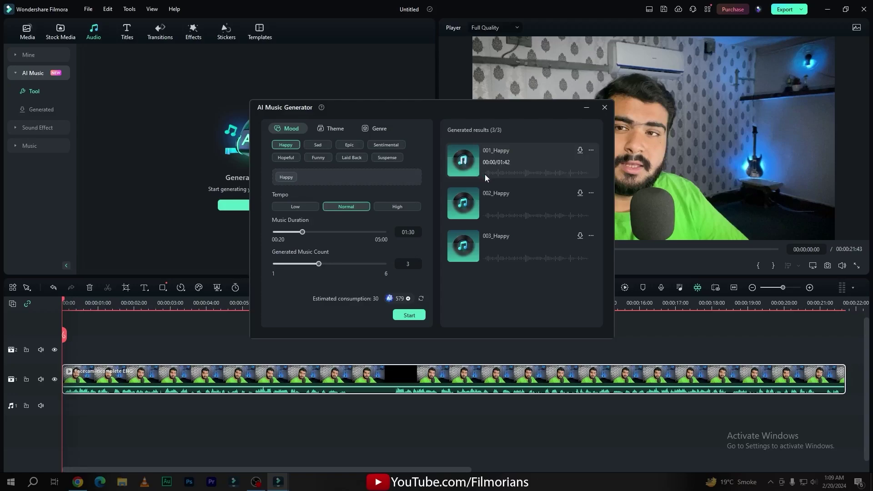
{"action": "left_click", "coordinate": [528, 175]}
{"action": "left_click", "coordinate": [464, 204]}
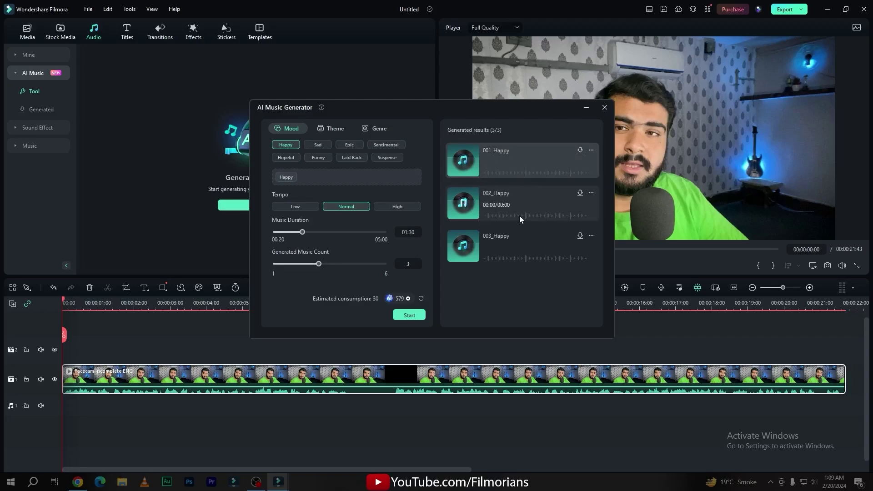
{"action": "left_click", "coordinate": [520, 216]}
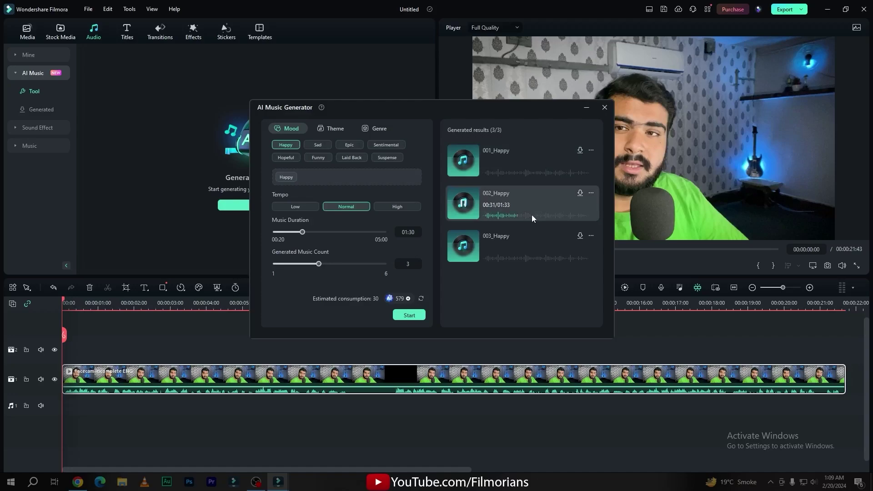
{"action": "left_click", "coordinate": [469, 250]}
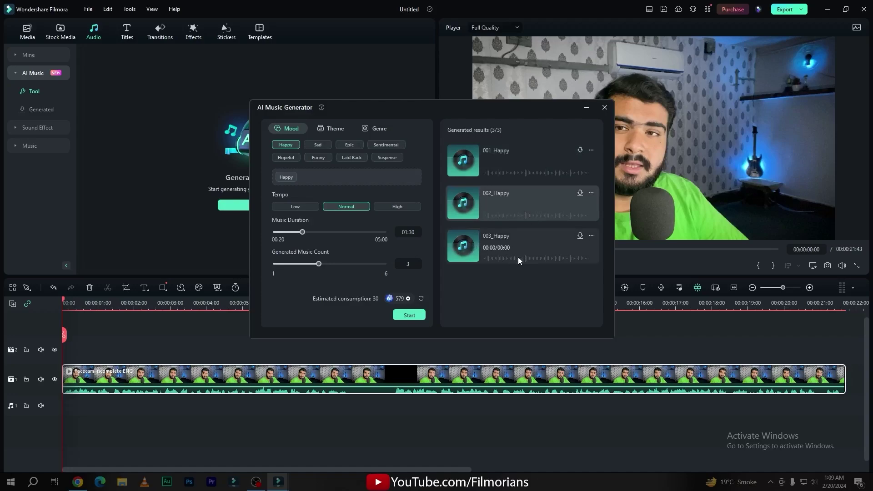
{"action": "left_click", "coordinate": [515, 259]}
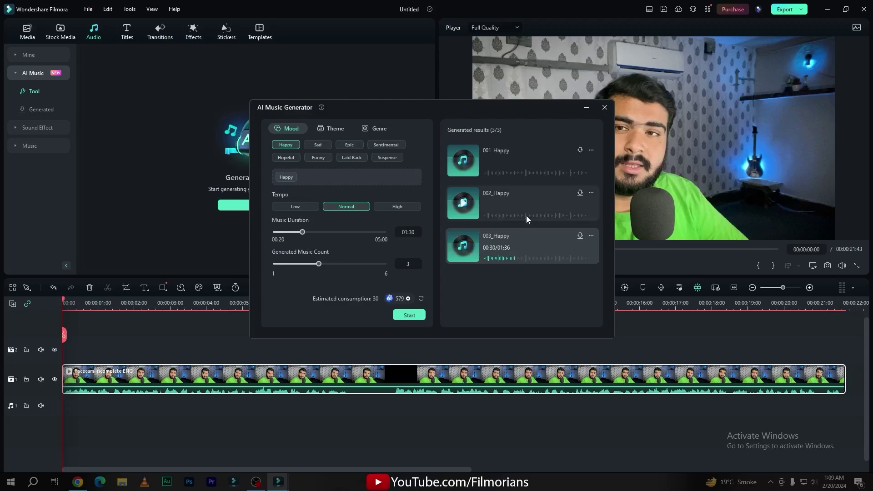
{"action": "left_click", "coordinate": [581, 236]}
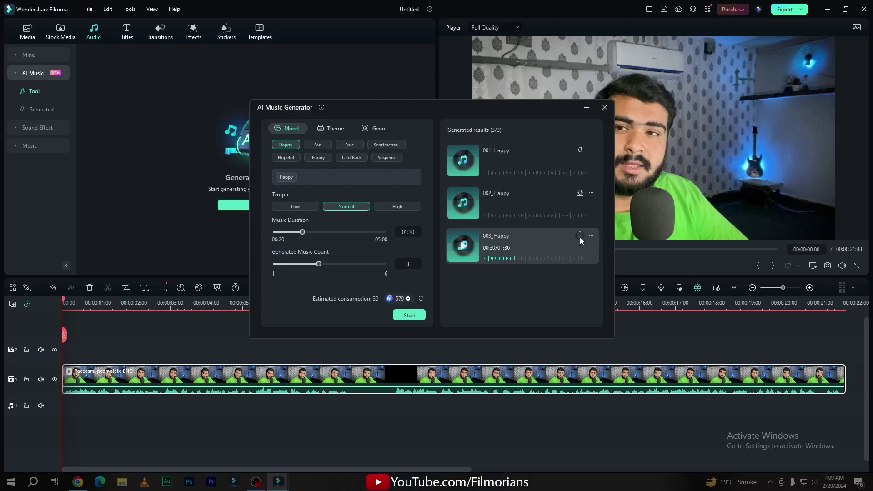
Put the generated 003_Happy track on the audio track and trim it to the video's end.
{"action": "left_click", "coordinate": [603, 112]}
{"action": "left_click", "coordinate": [477, 229]}
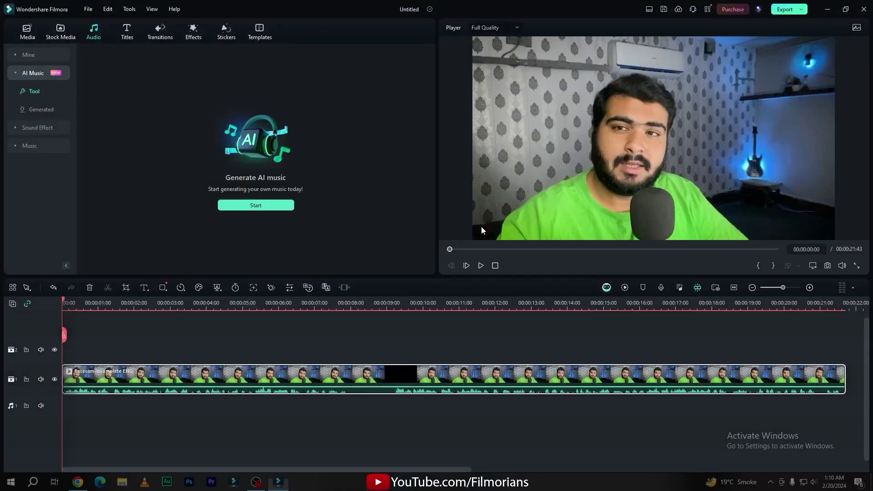
{"action": "left_click", "coordinate": [39, 110]}
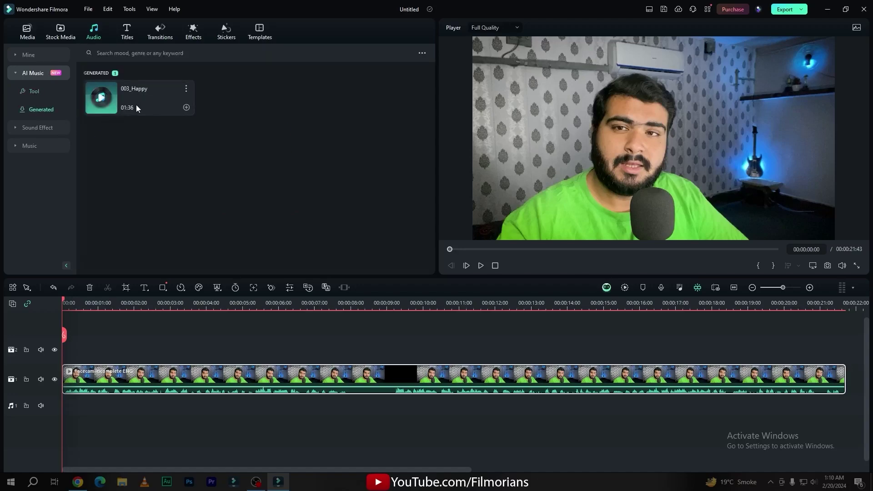
{"action": "left_click_drag", "start_coordinate": [137, 108], "coordinate": [67, 406]}
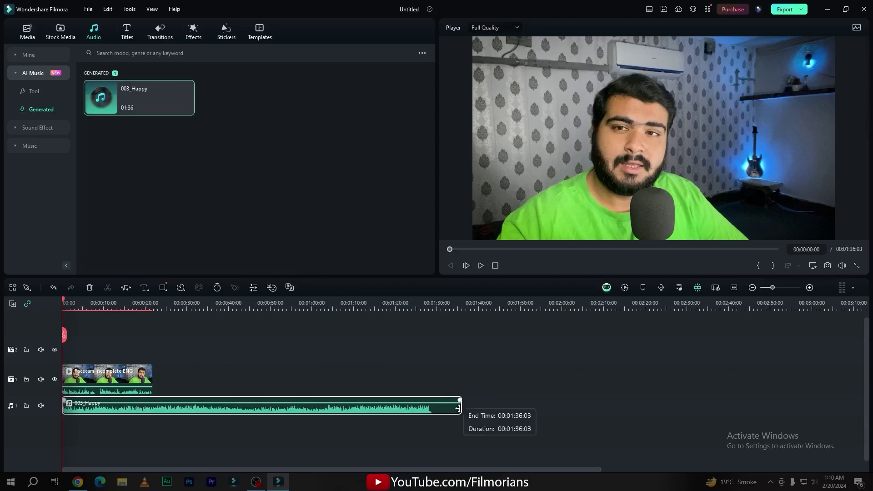
{"action": "left_click_drag", "start_coordinate": [458, 408], "coordinate": [152, 408]}
Lower the 003_Happy music volume to -22 dB and play the preview.
{"action": "double_click", "coordinate": [305, 412]}
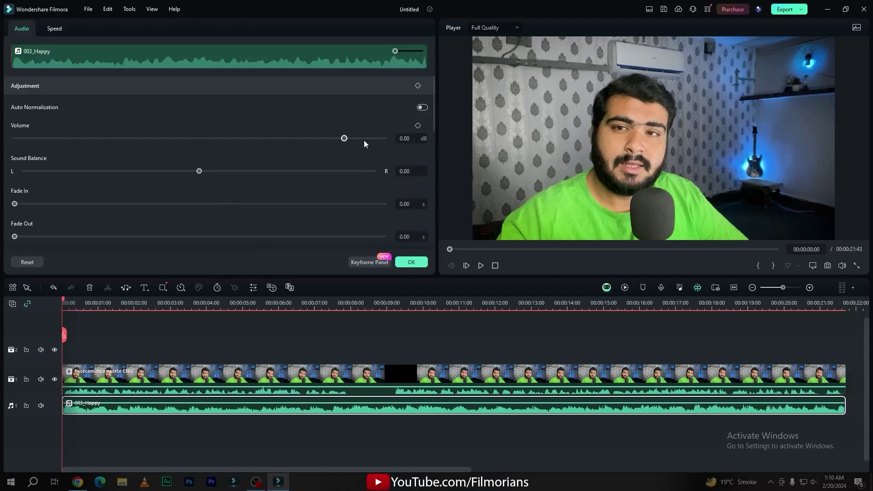
{"action": "left_click_drag", "start_coordinate": [345, 139], "coordinate": [272, 144]}
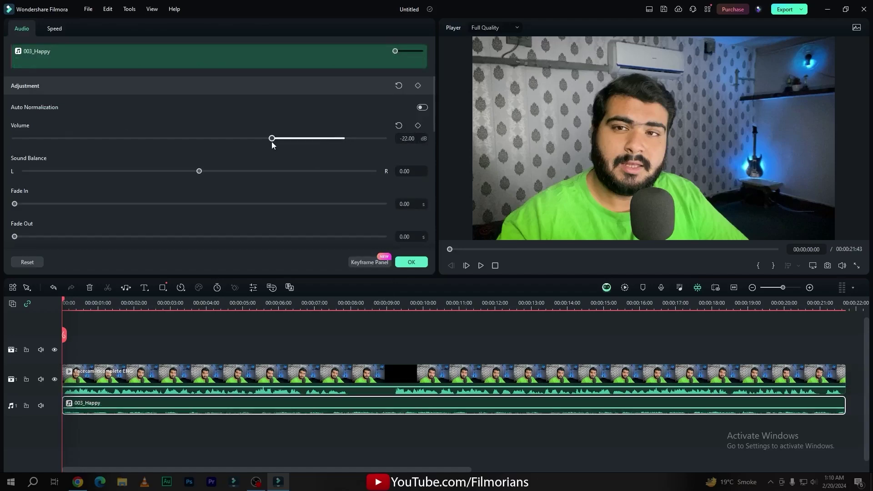
{"action": "left_click", "coordinate": [411, 262]}
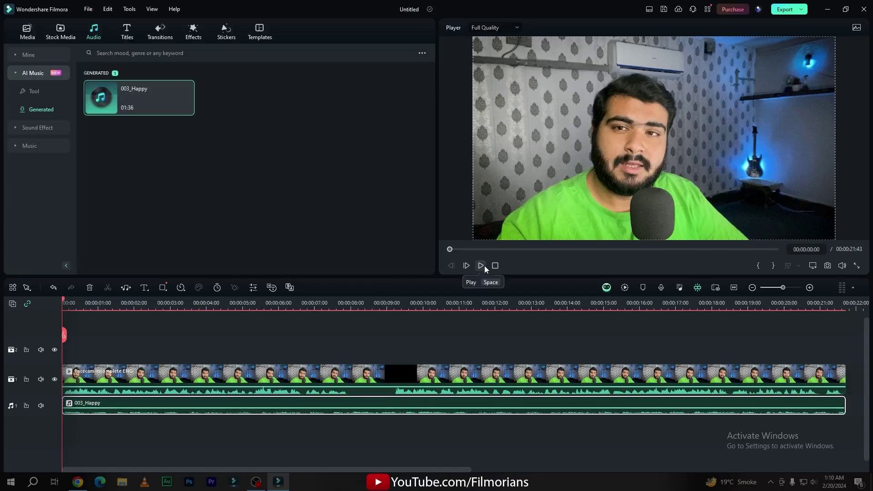
{"action": "left_click", "coordinate": [484, 265]}
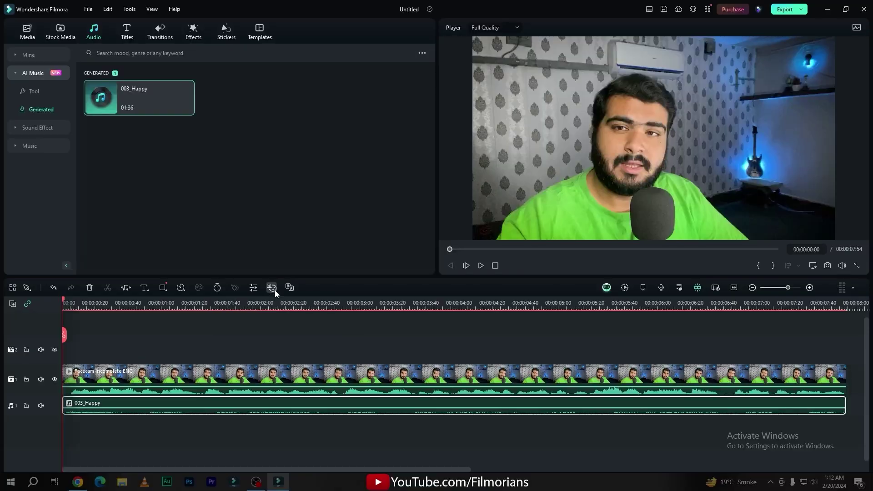
Run Speech-to-Text on English (US) speech with a German (Germany) translation.
{"action": "left_click", "coordinate": [275, 289]}
{"action": "left_click", "coordinate": [336, 145]}
{"action": "left_click", "coordinate": [337, 160]}
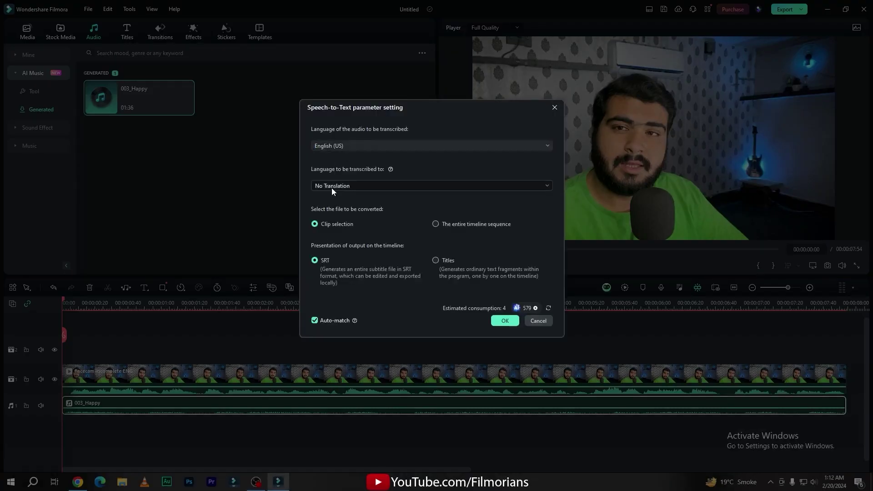
{"action": "left_click", "coordinate": [332, 186]}
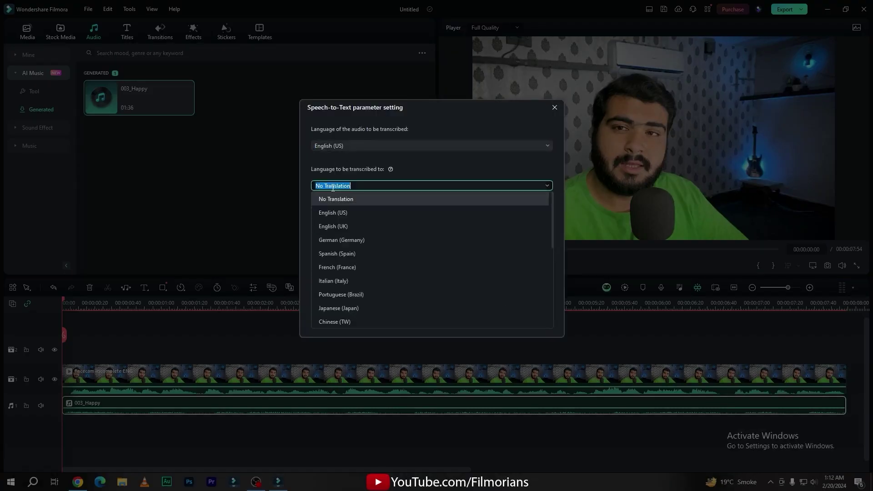
{"action": "left_click", "coordinate": [359, 244]}
{"action": "left_click", "coordinate": [505, 323]}
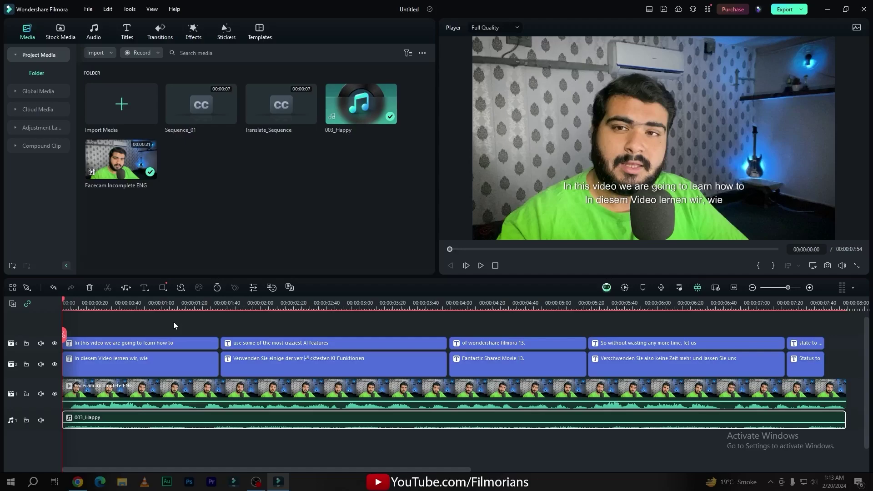
Play the preview to check the English and German subtitles, then stop playback.
{"action": "key", "text": "space"}
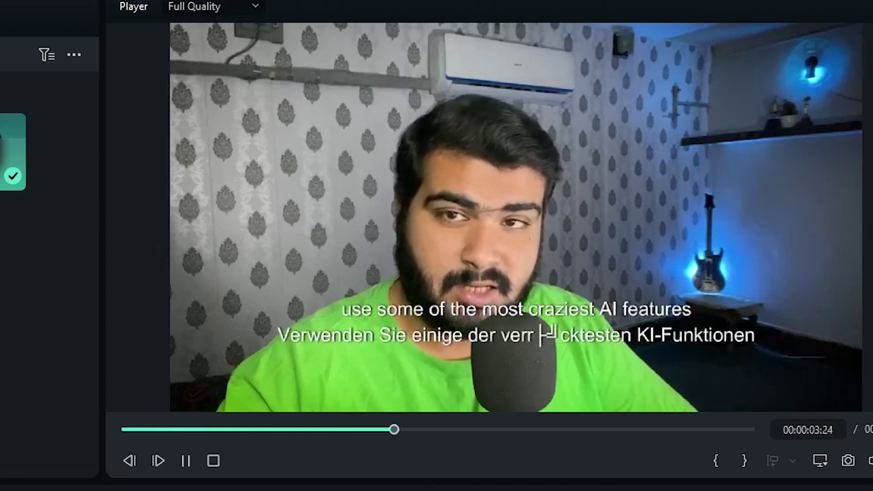
{"action": "key", "text": "space"}
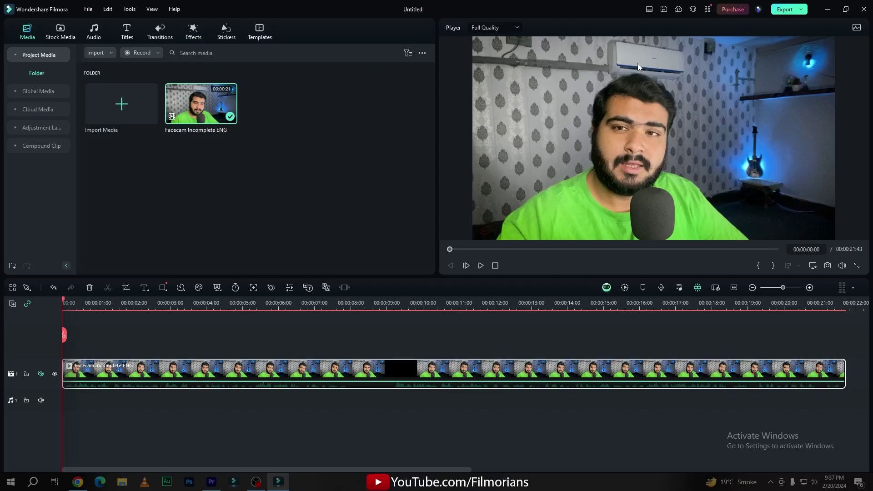
Browse the 'valentine day' titles, transitions and effects, then select the Valentines Day Stamp Pack overlay.
{"action": "left_click", "coordinate": [133, 34]}
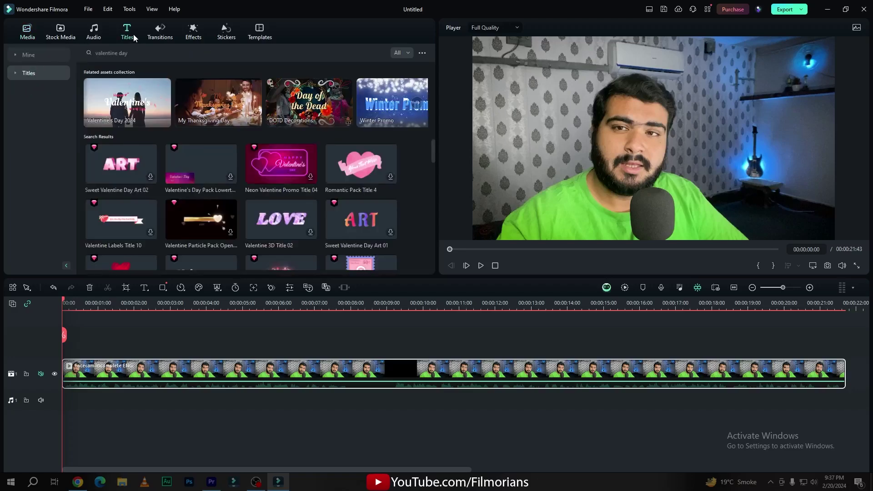
{"action": "left_click", "coordinate": [159, 36]}
{"action": "left_click", "coordinate": [188, 33]}
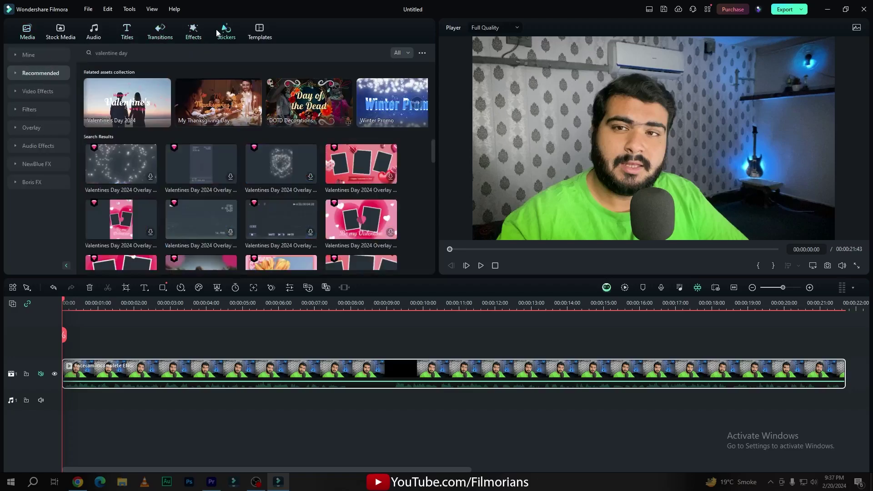
{"action": "left_click", "coordinate": [127, 32]}
{"action": "scroll", "coordinate": [245, 151], "scroll_direction": "down", "scroll_amount": 3}
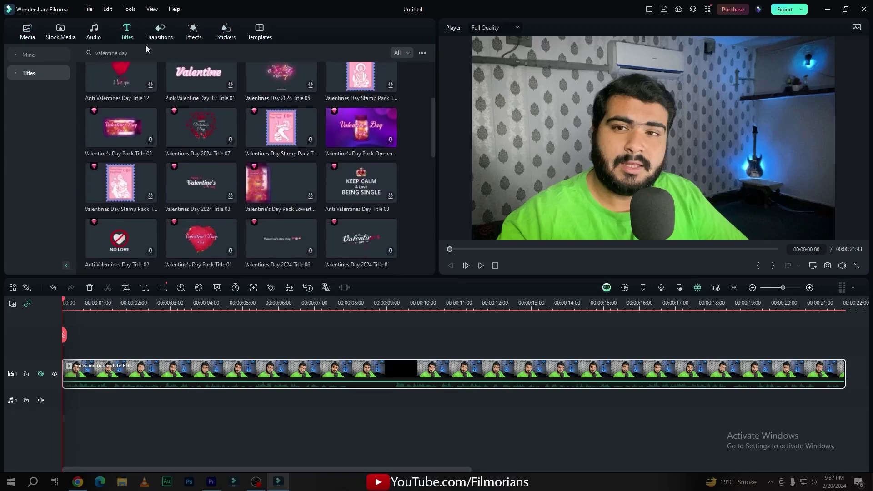
{"action": "left_click", "coordinate": [171, 37]}
{"action": "left_click", "coordinate": [193, 32]}
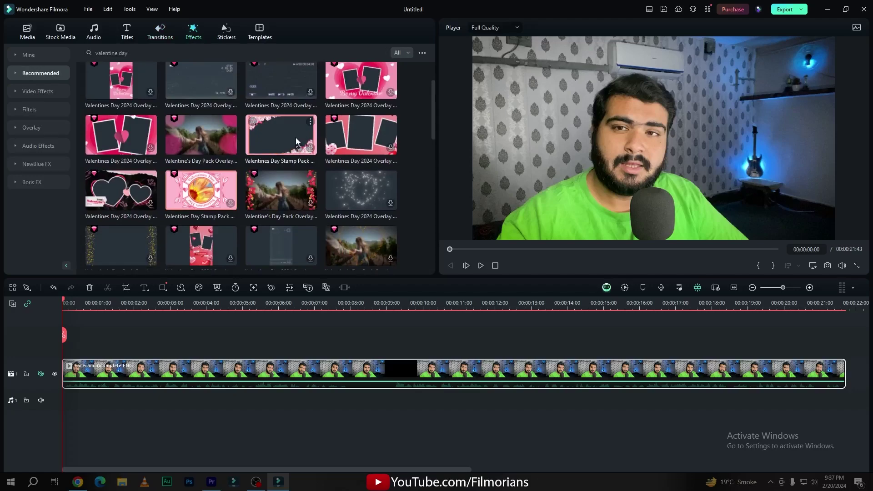
{"action": "left_click", "coordinate": [307, 150]}
Lay Valentines Day Stamp Pack Overlay 01 over the first five seconds on track 2 and preview it.
{"action": "left_click_drag", "start_coordinate": [256, 148], "coordinate": [154, 328]}
{"action": "key", "text": "space"}
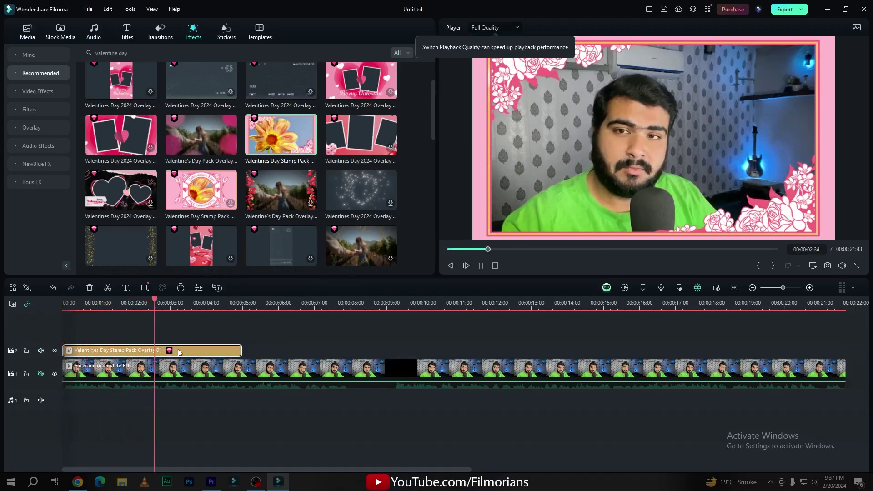
{"action": "key", "text": "space"}
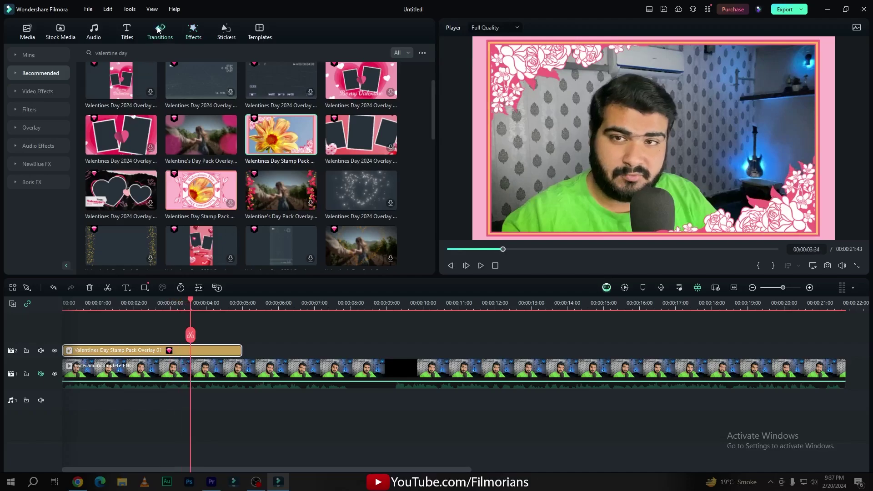
{"action": "left_click", "coordinate": [159, 30]}
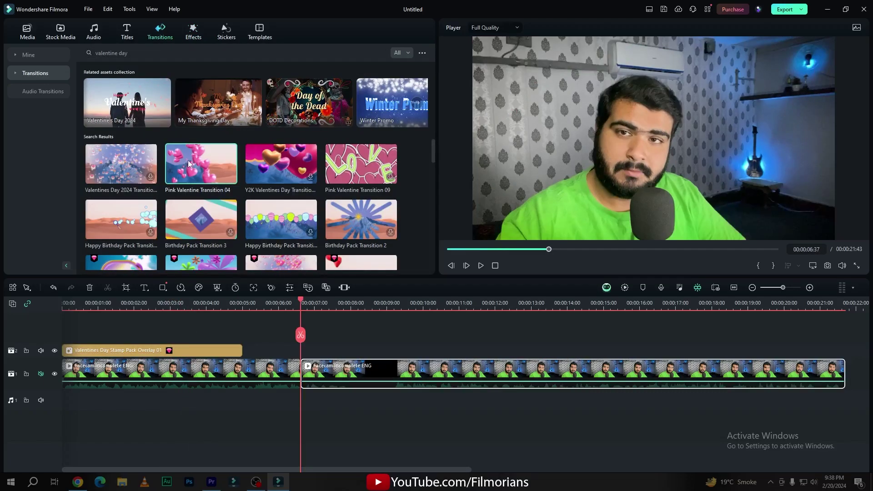
Drop Pink Valentine Transition 04 on the cut near 6 seconds and preview the heart transition.
{"action": "left_click_drag", "start_coordinate": [269, 304], "coordinate": [300, 371]}
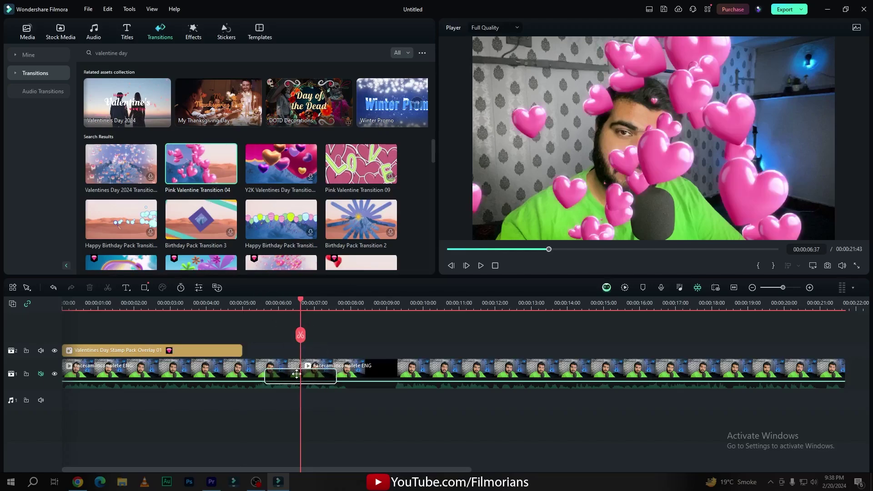
{"action": "left_click", "coordinate": [258, 308]}
{"action": "key", "text": "space"}
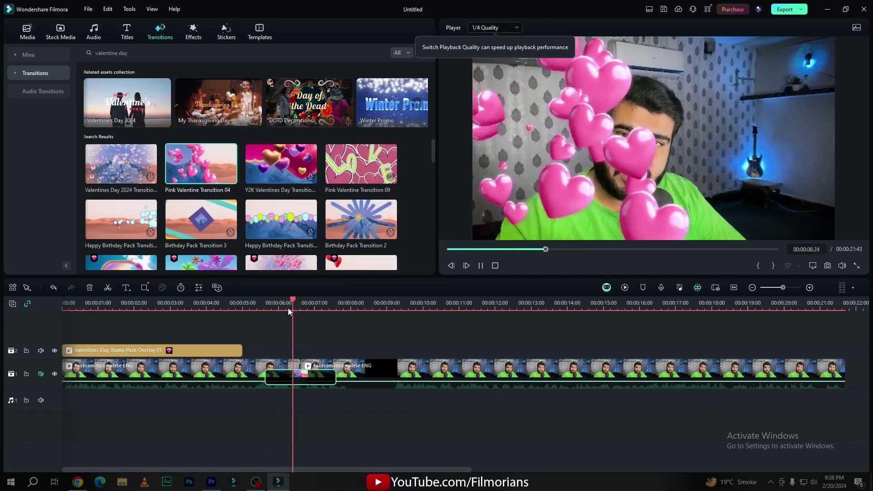
{"action": "left_click", "coordinate": [305, 382]}
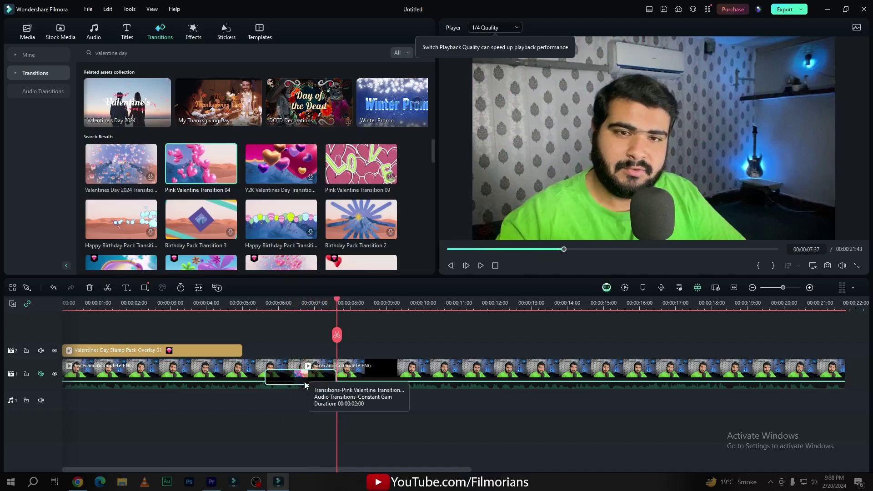
{"action": "left_click", "coordinate": [128, 33]}
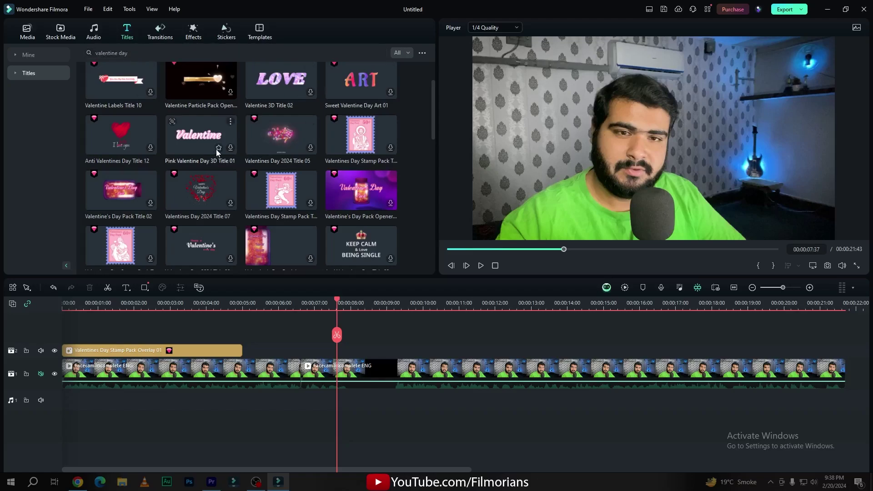
Place Pink Valentine Day 3D Title 01 on track 2 after the overlay and open its settings.
{"action": "left_click", "coordinate": [229, 148]}
{"action": "left_click_drag", "start_coordinate": [229, 150], "coordinate": [317, 354]}
{"action": "double_click", "coordinate": [317, 354]}
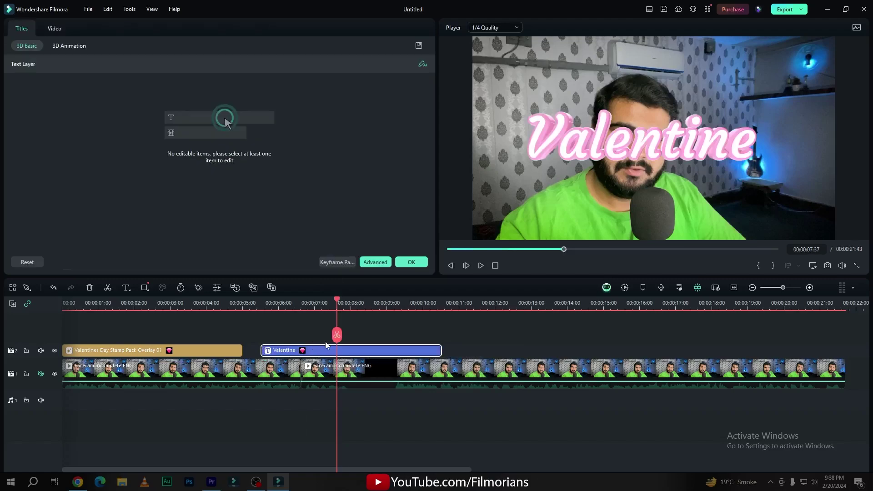
Change the title text to 'Valentine Day' at size 100 and move it lower in the frame.
{"action": "double_click", "coordinate": [43, 92]}
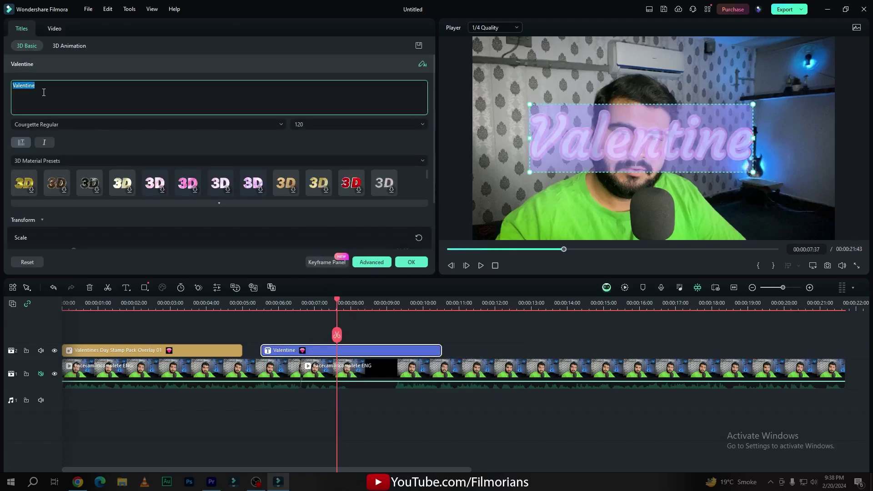
{"action": "left_click", "coordinate": [43, 92]}
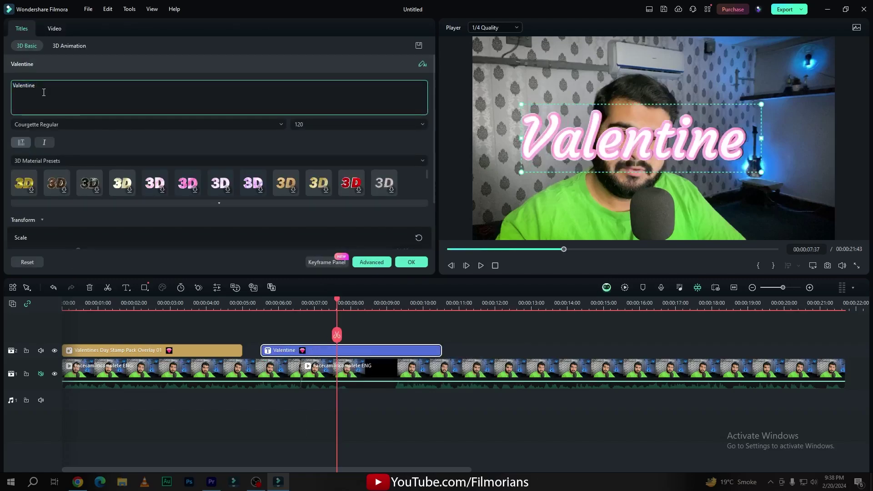
{"action": "type", "text": "Day"}
{"action": "scroll", "coordinate": [316, 124], "scroll_direction": "up", "scroll_amount": 1}
{"action": "scroll", "coordinate": [316, 124], "scroll_direction": "down", "scroll_amount": 5}
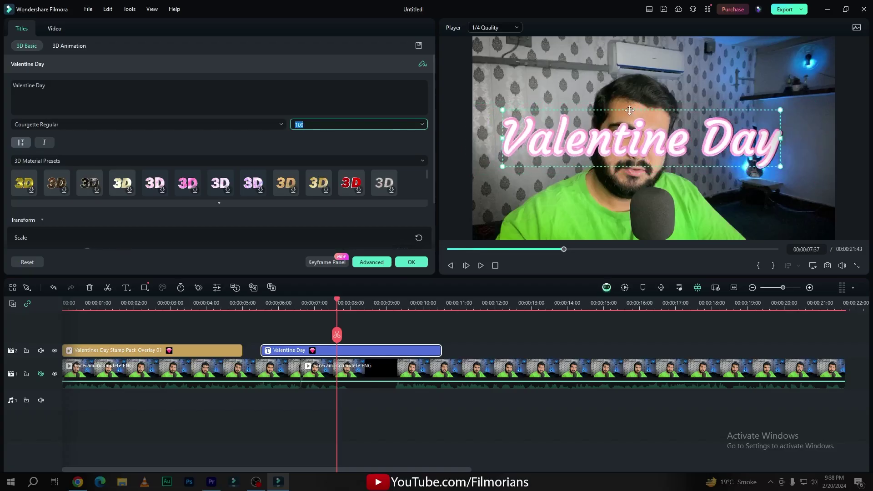
{"action": "left_click_drag", "start_coordinate": [629, 111], "coordinate": [642, 166]}
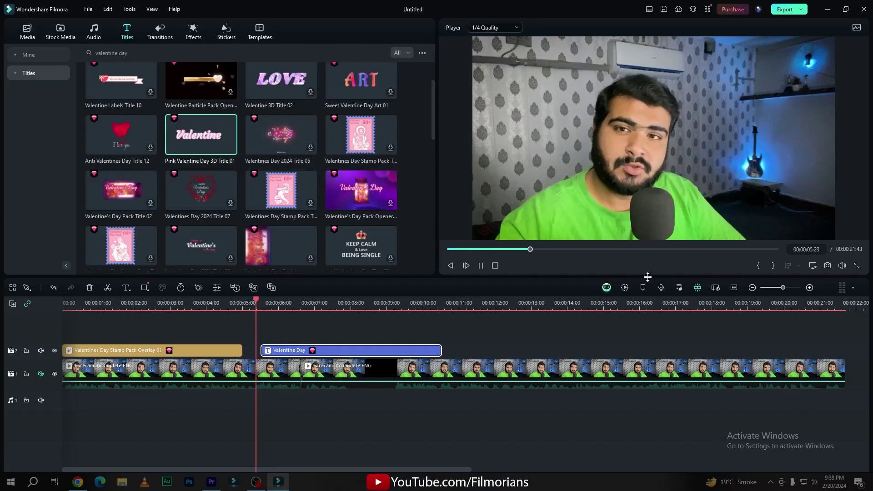